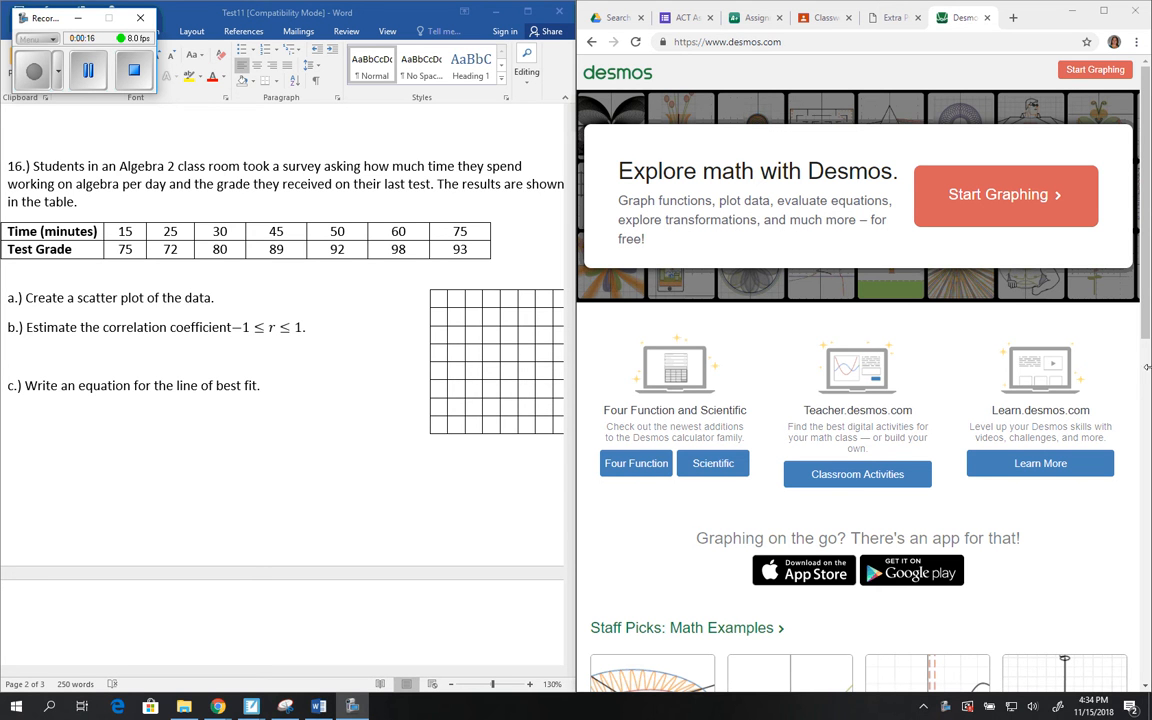
Step: Open the graphing calculator and add an empty table to the expression list
{"action": "left_click", "coordinate": [1031, 202]}
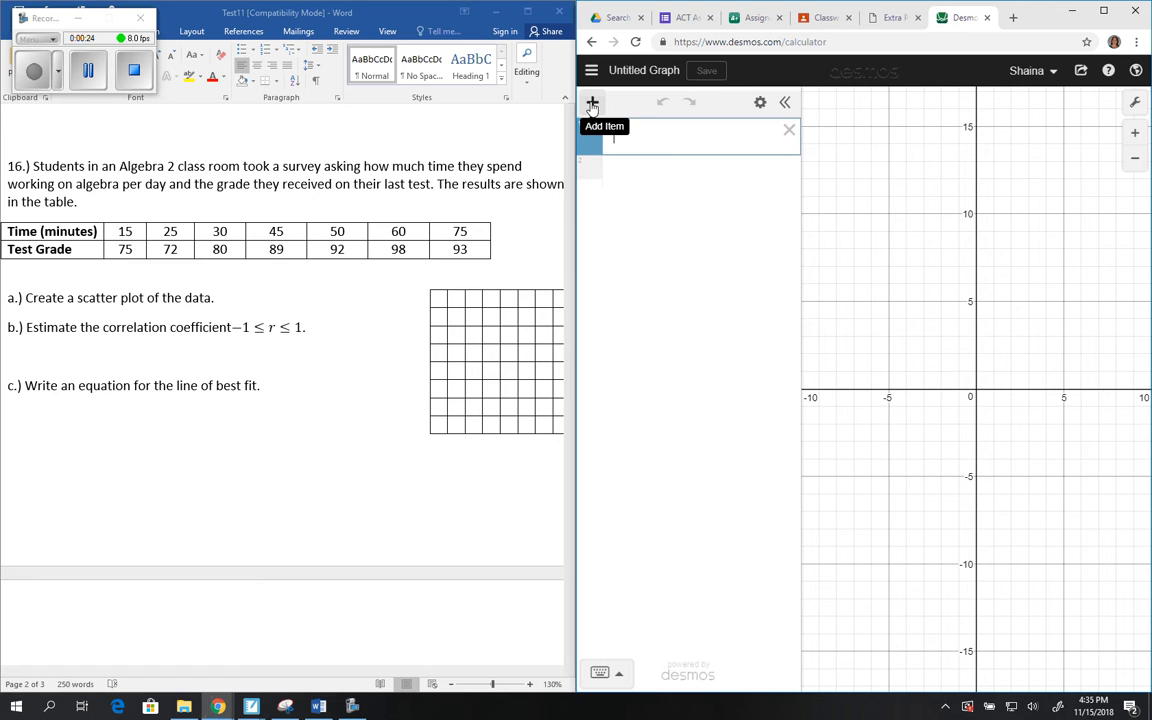
{"action": "left_click", "coordinate": [592, 103]}
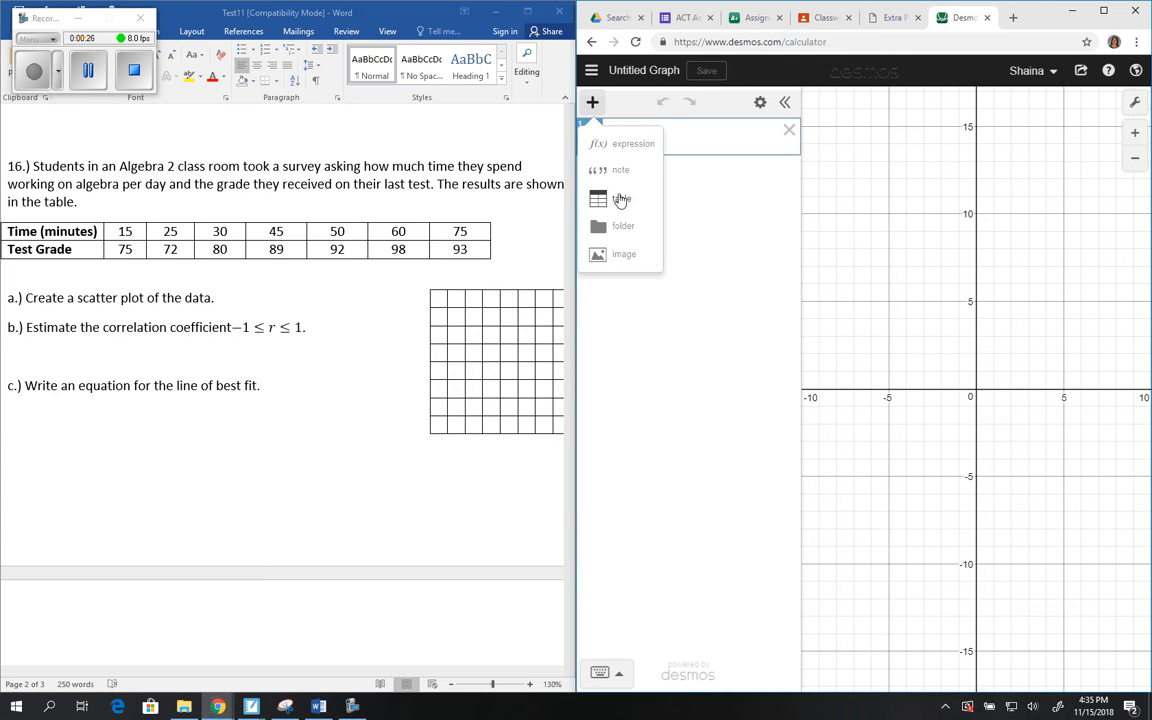
{"action": "left_click", "coordinate": [620, 200]}
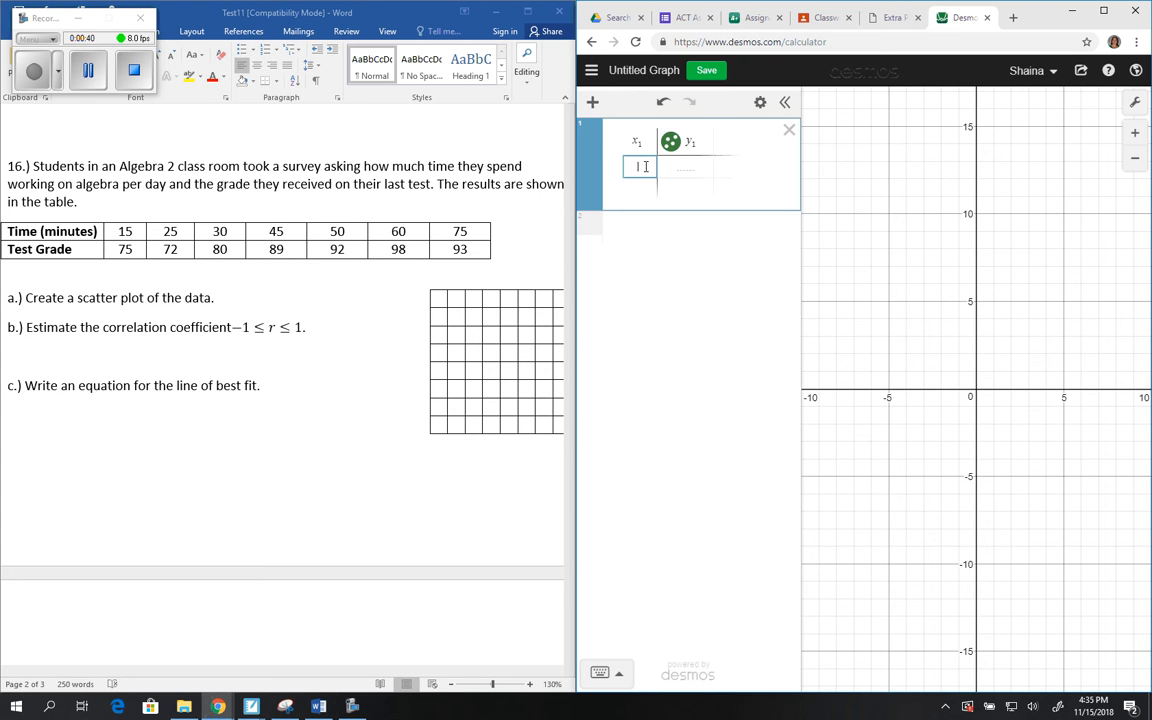
Step: Fill the table's x₁ column with the times 15, 25, 30, 45, 50, 60 and 75
{"action": "type", "text": "15"}
{"action": "key", "text": "Return"}
{"action": "type", "text": "25"}
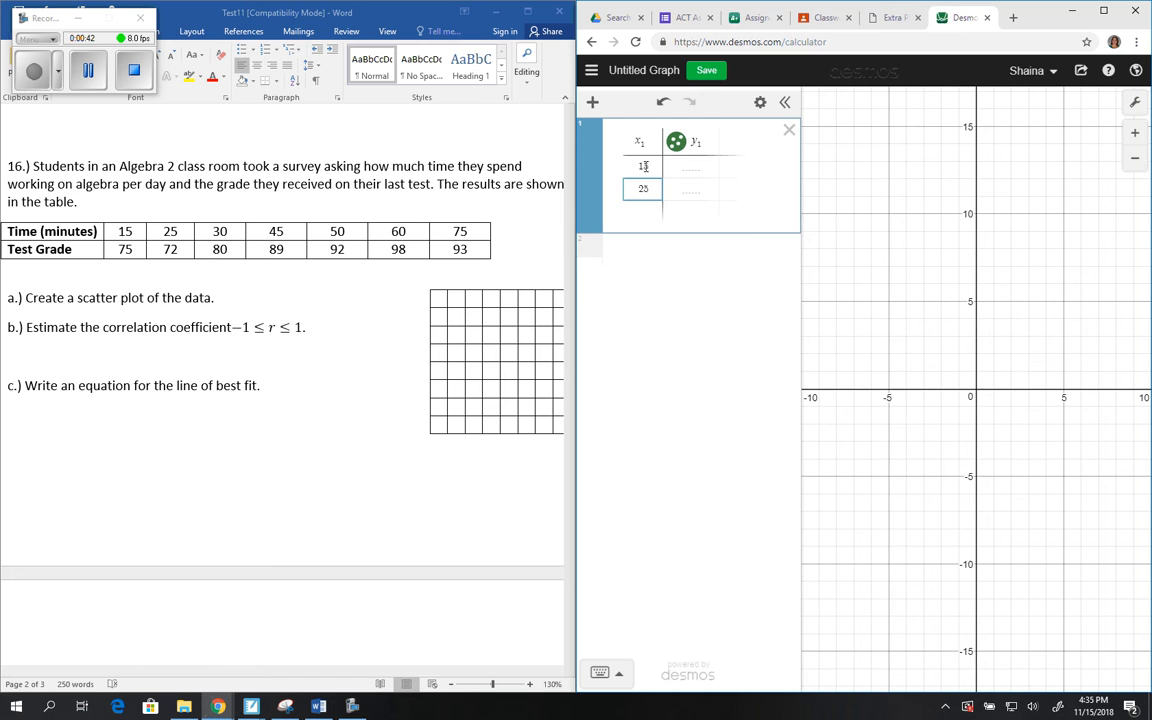
{"action": "key", "text": "Return"}
{"action": "type", "text": "30"}
{"action": "key", "text": "Return"}
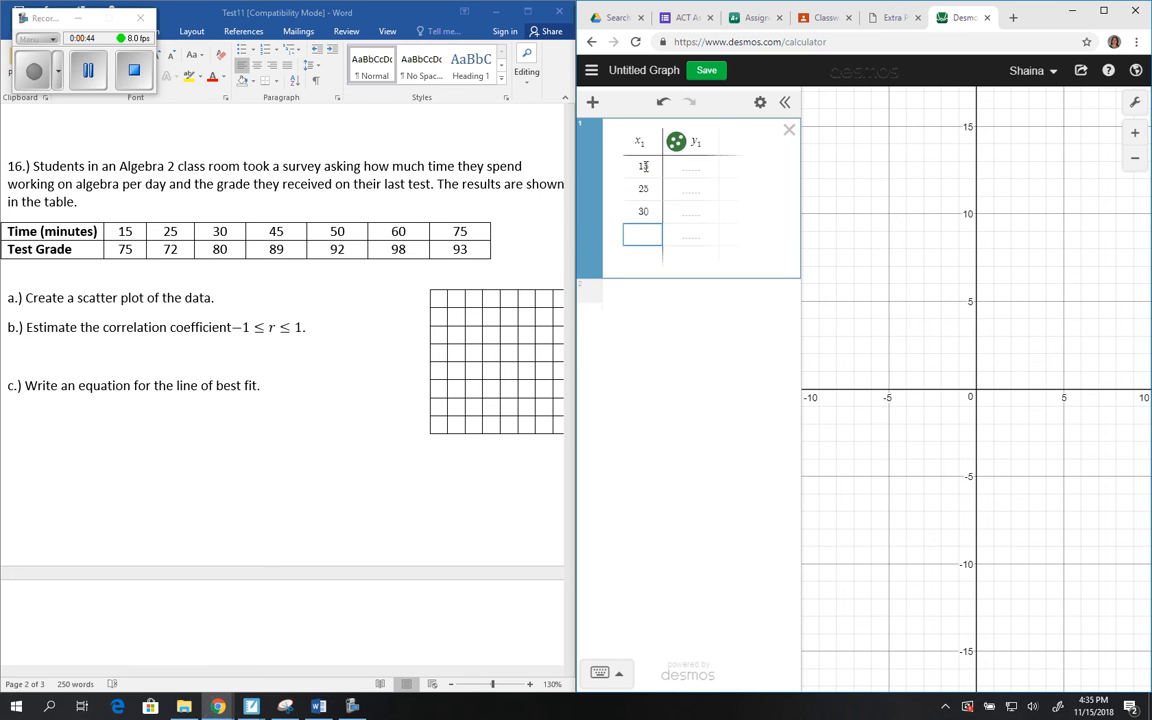
{"action": "type", "text": "45"}
{"action": "key", "text": "Return"}
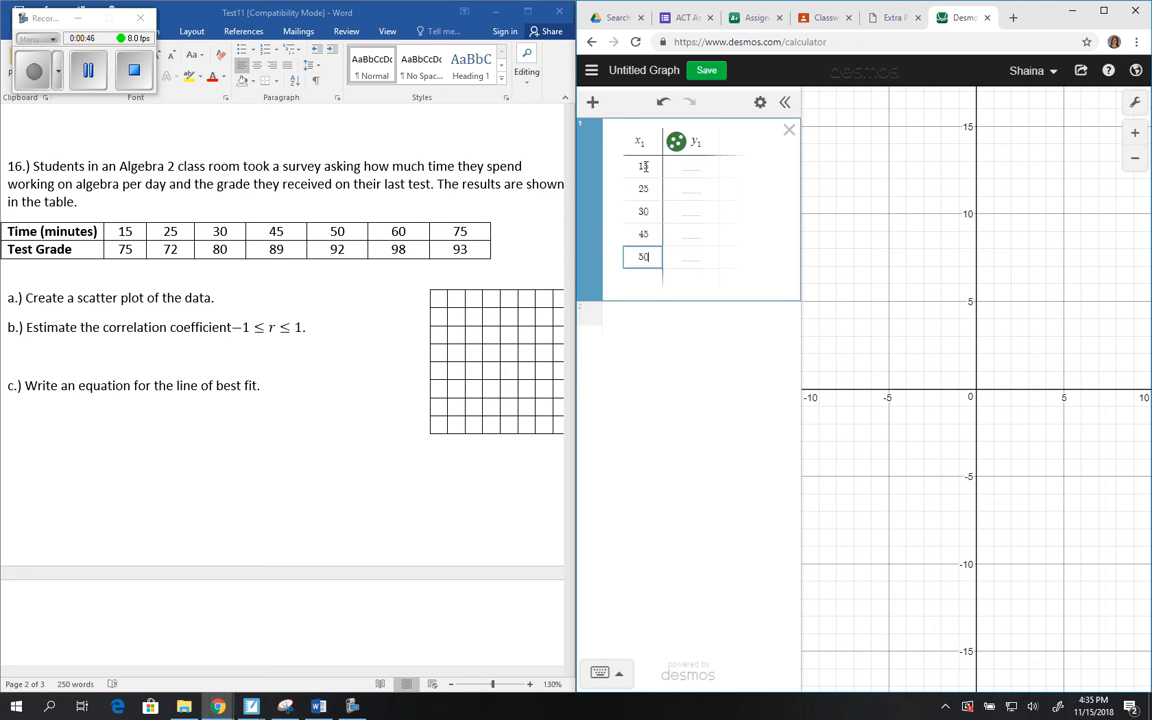
{"action": "key", "text": "Return"}
{"action": "type", "text": "60"}
{"action": "key", "text": "Return"}
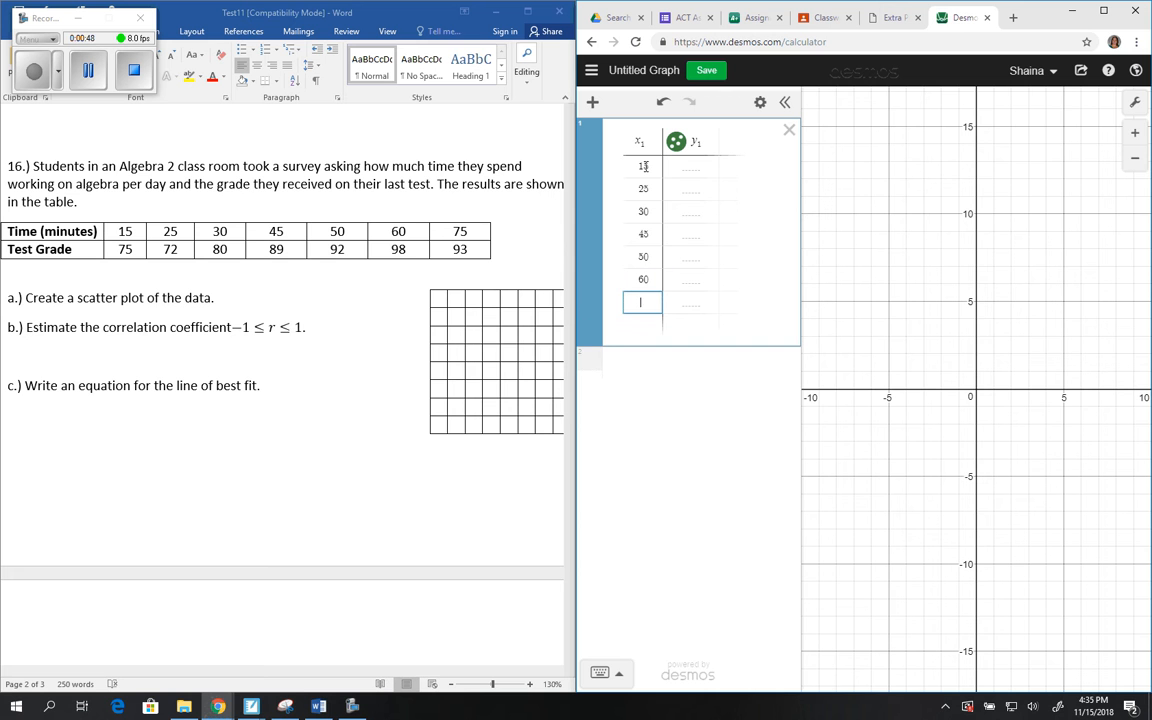
Step: Fill the table's y₁ column with the test grades 75, 72, 80, 89, 92, 98 and 93
{"action": "left_click", "coordinate": [700, 166]}
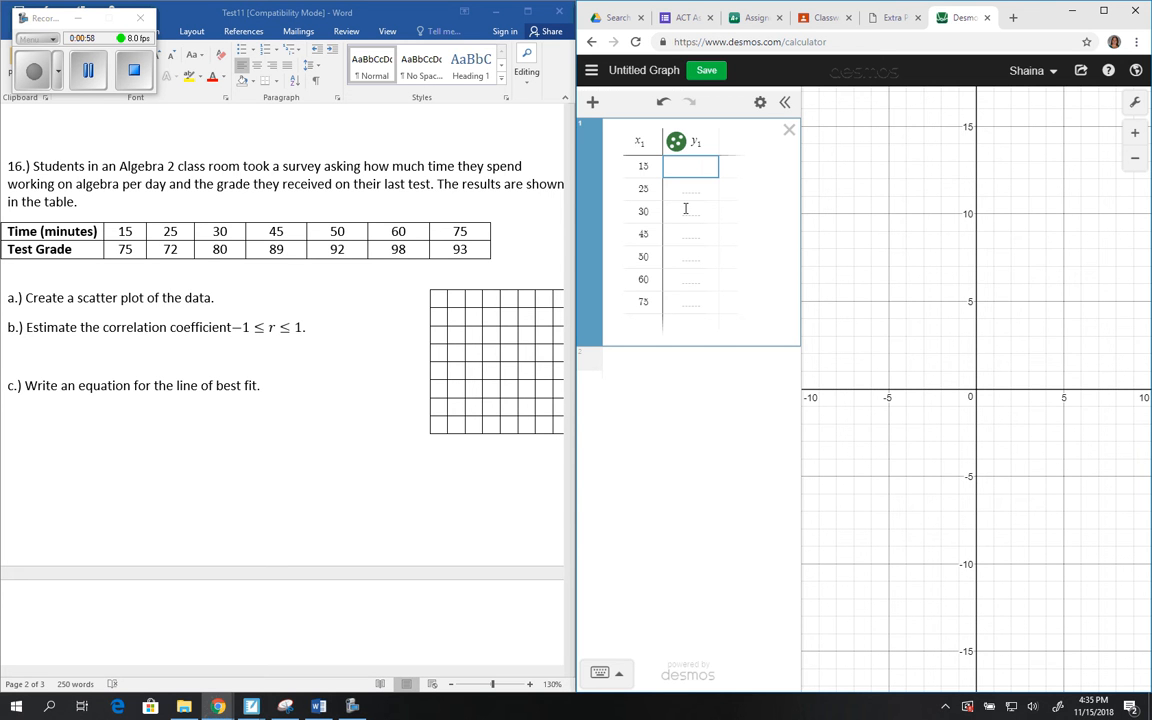
{"action": "key", "text": "Return"}
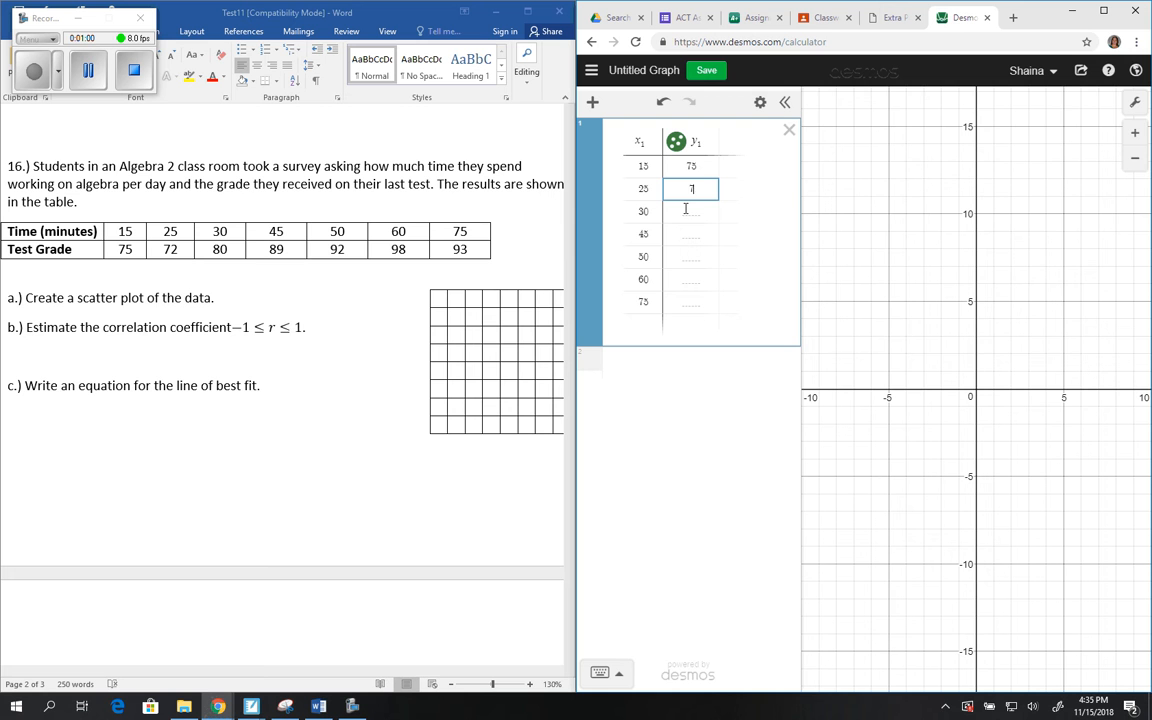
{"action": "key", "text": "Return"}
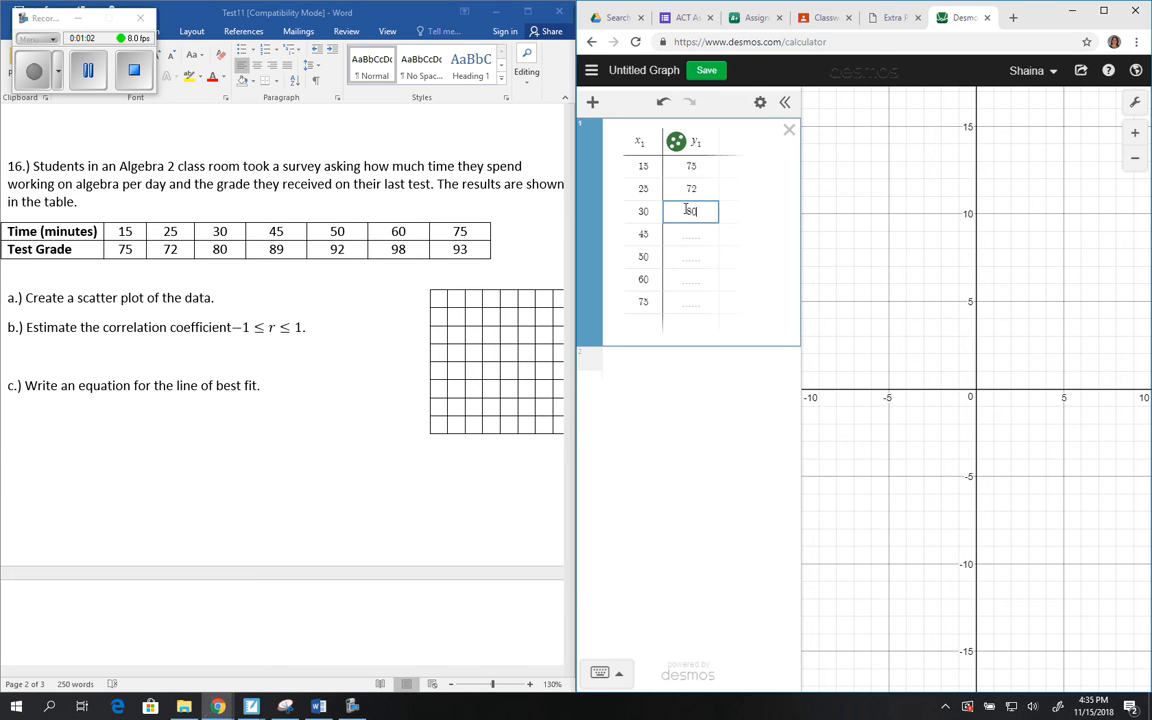
{"action": "type", "text": "80"}
{"action": "key", "text": "Return"}
{"action": "key", "text": "Return"}
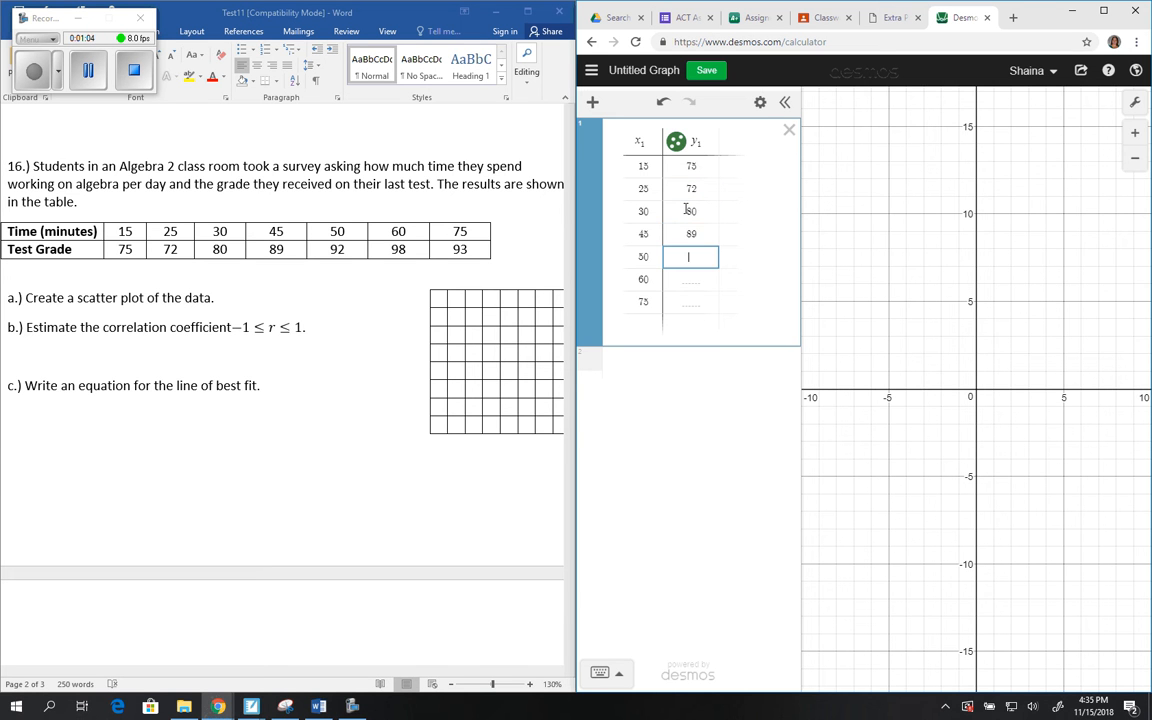
{"action": "type", "text": "92"}
{"action": "key", "text": "Return"}
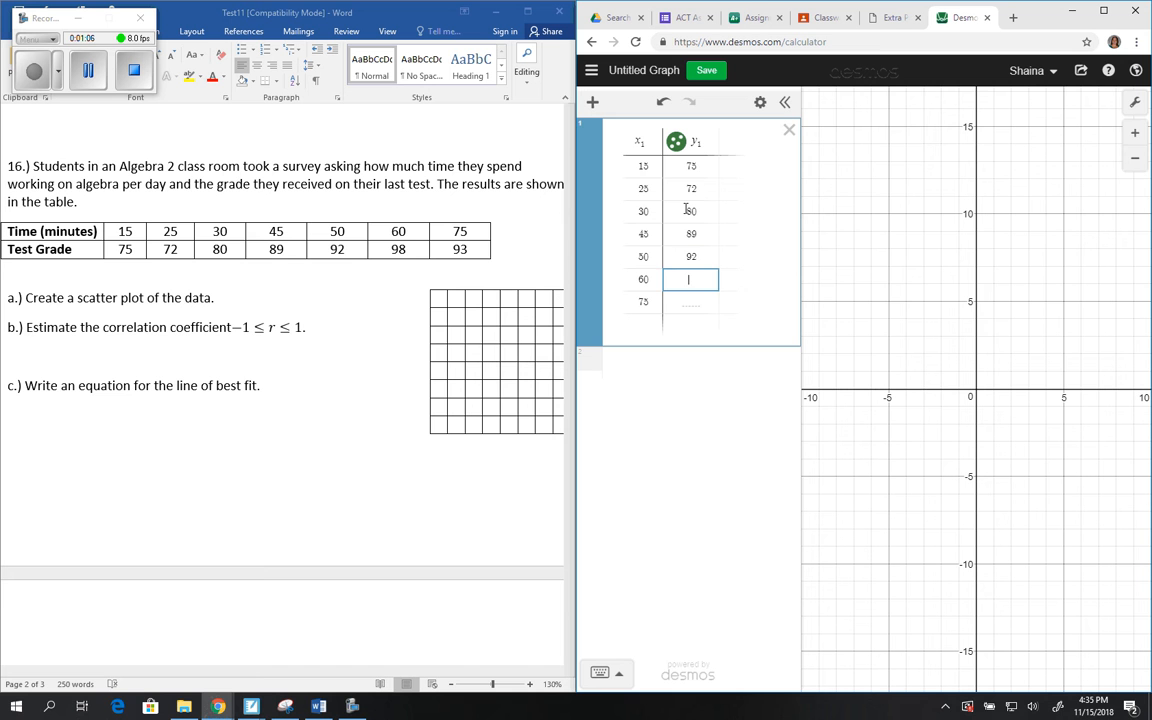
{"action": "type", "text": "98"}
{"action": "key", "text": "Return"}
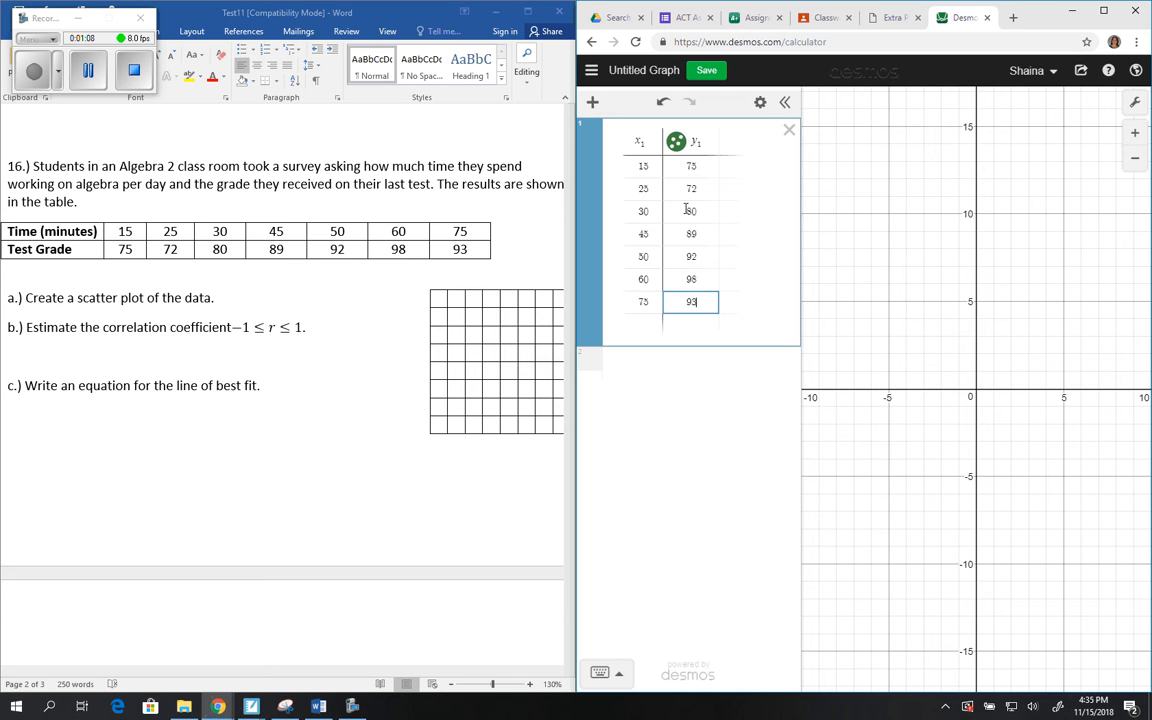
Step: Add the linear regression y₁ ~ mx₁ + b for the table data in a new expression
{"action": "left_click", "coordinate": [663, 362]}
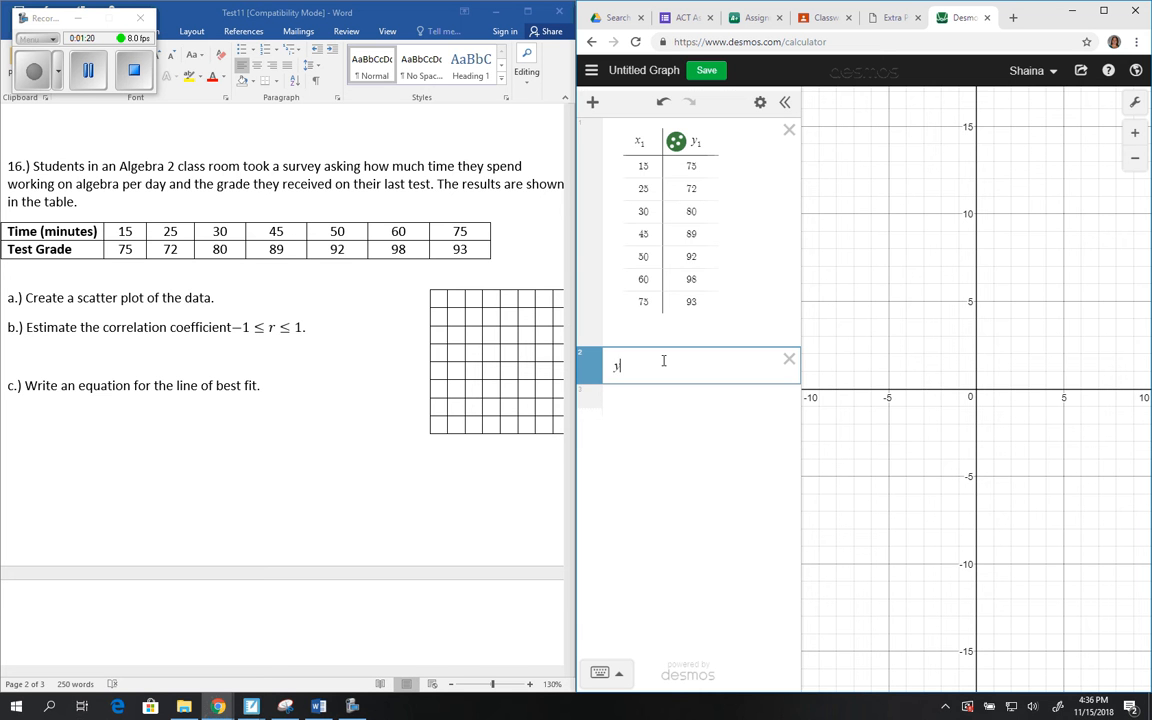
{"action": "type", "text": "y1 "}
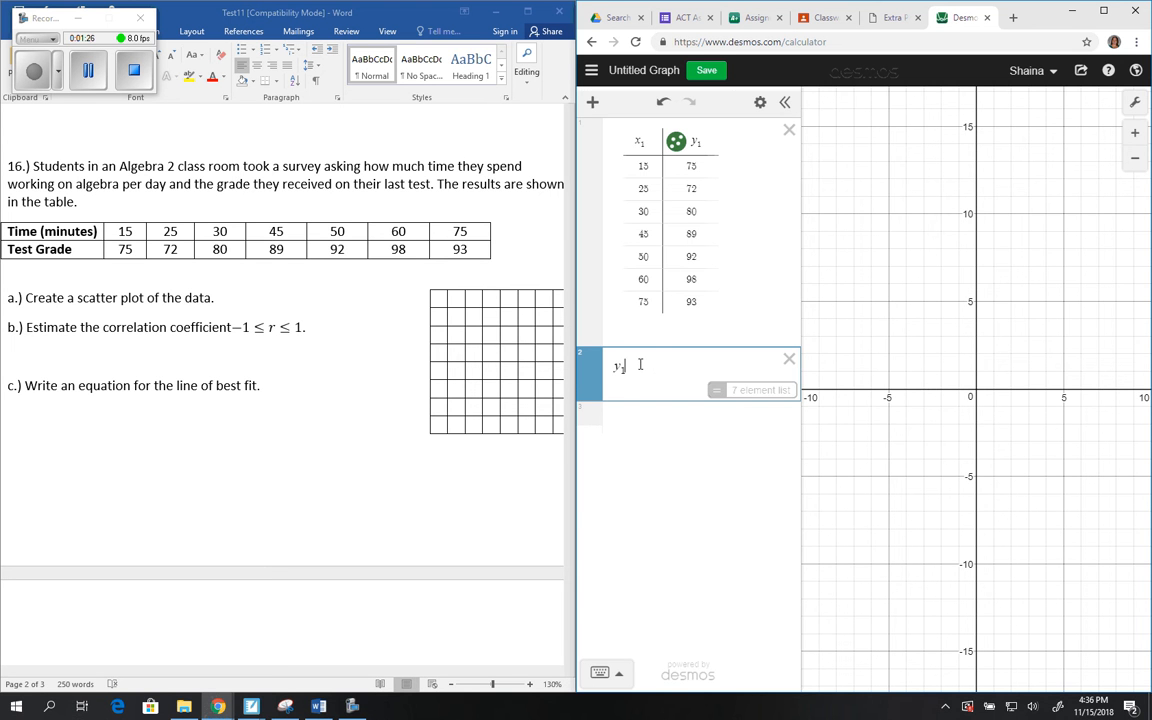
{"action": "type", "text": "~ "}
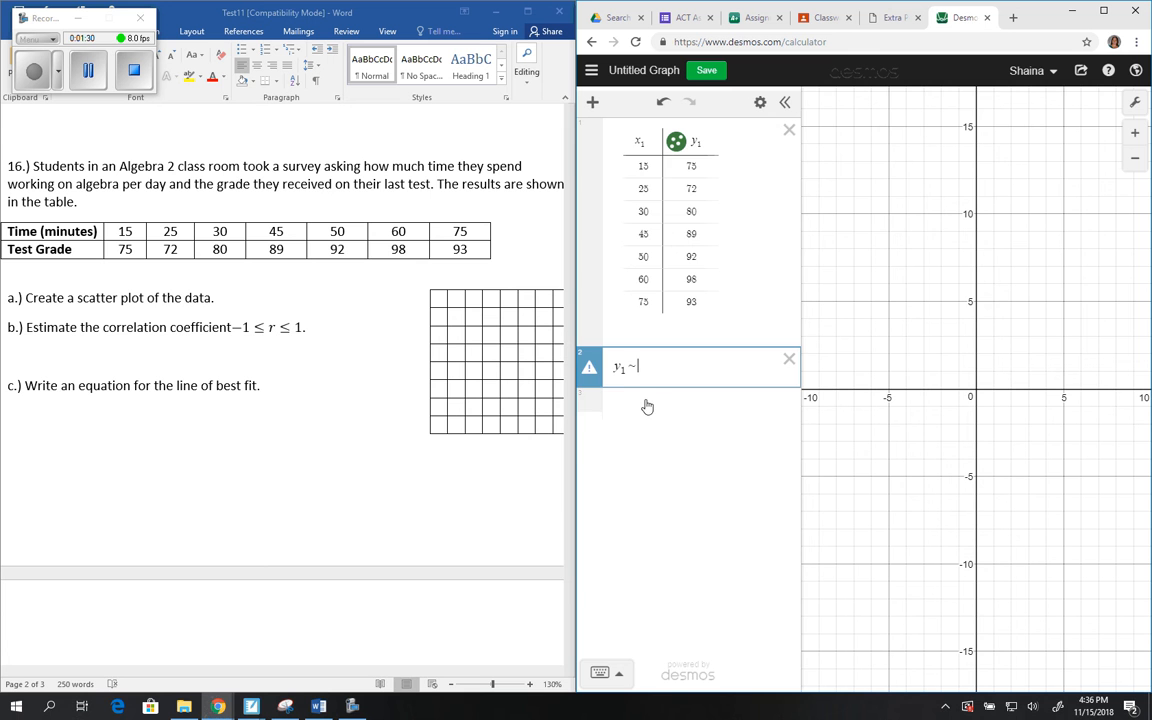
{"action": "type", "text": "mx1 "}
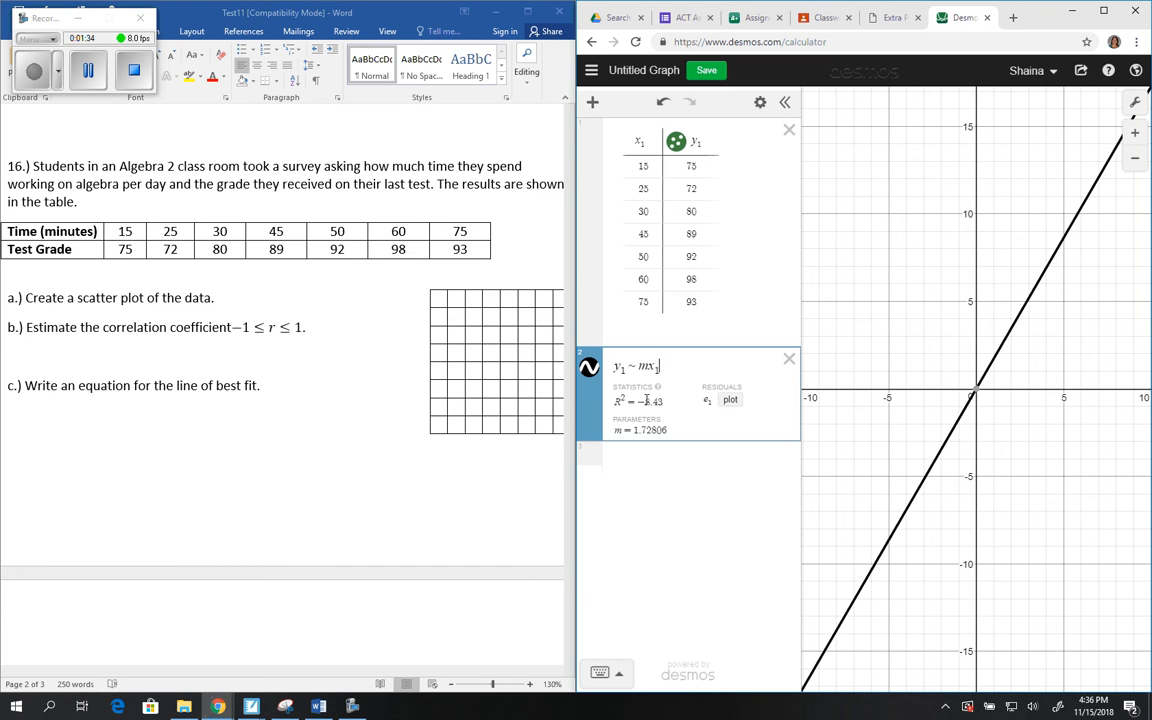
{"action": "type", "text": "+ b"}
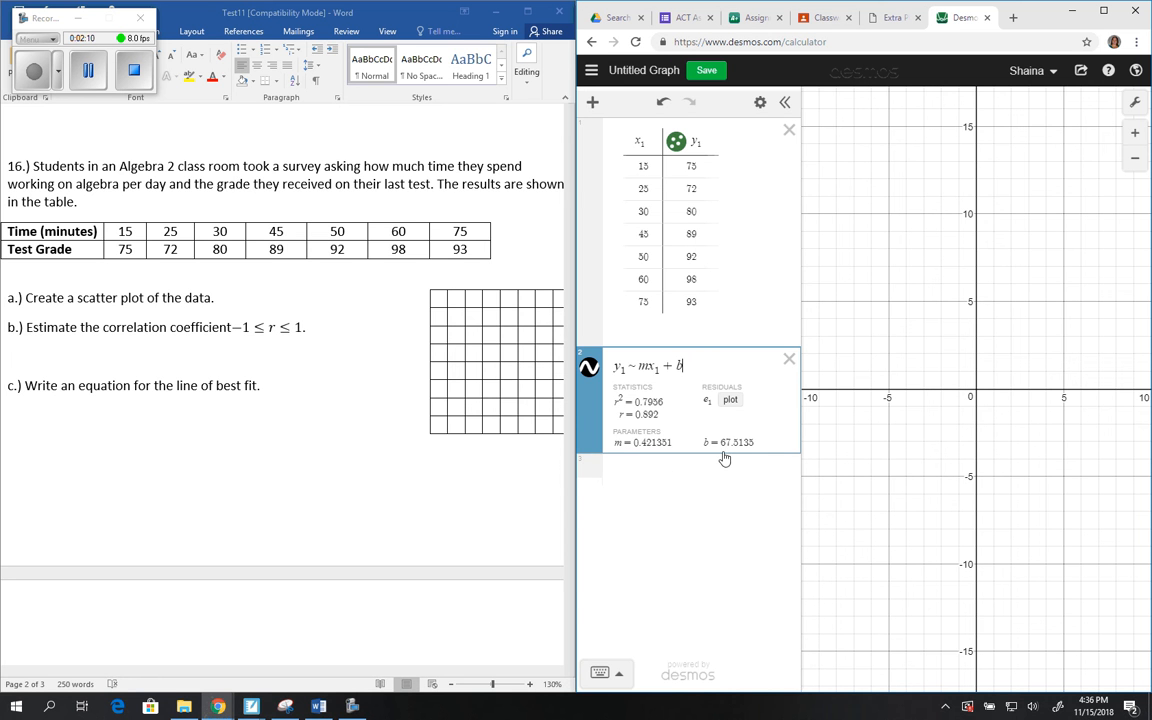
Step: Define the line of best fit as f(x) = 0.421x + 67.51 in a new expression below the regression
{"action": "left_click", "coordinate": [646, 472]}
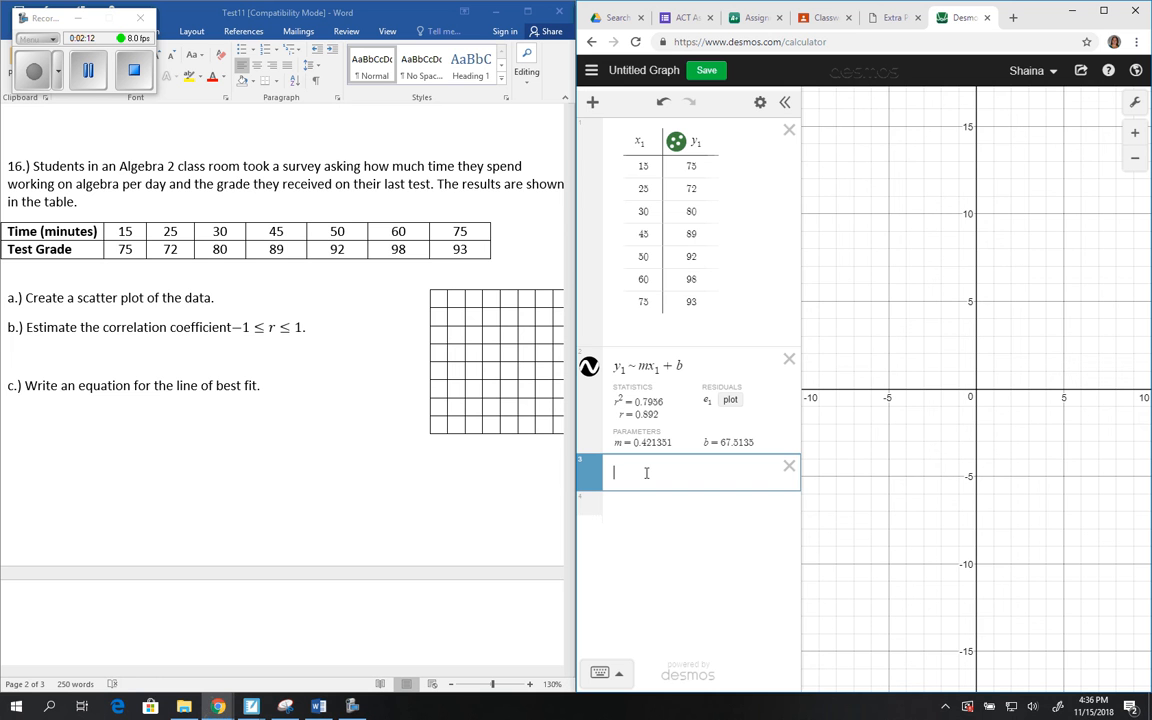
{"action": "type", "text": "f(x) "}
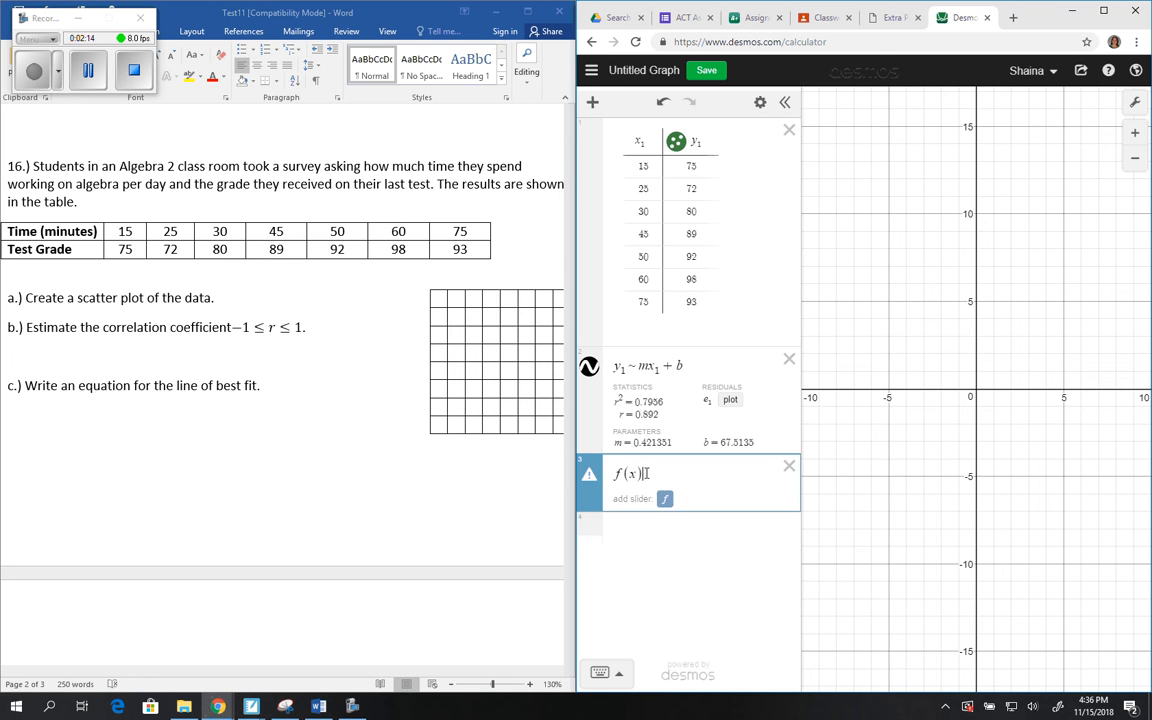
{"action": "type", "text": "= "}
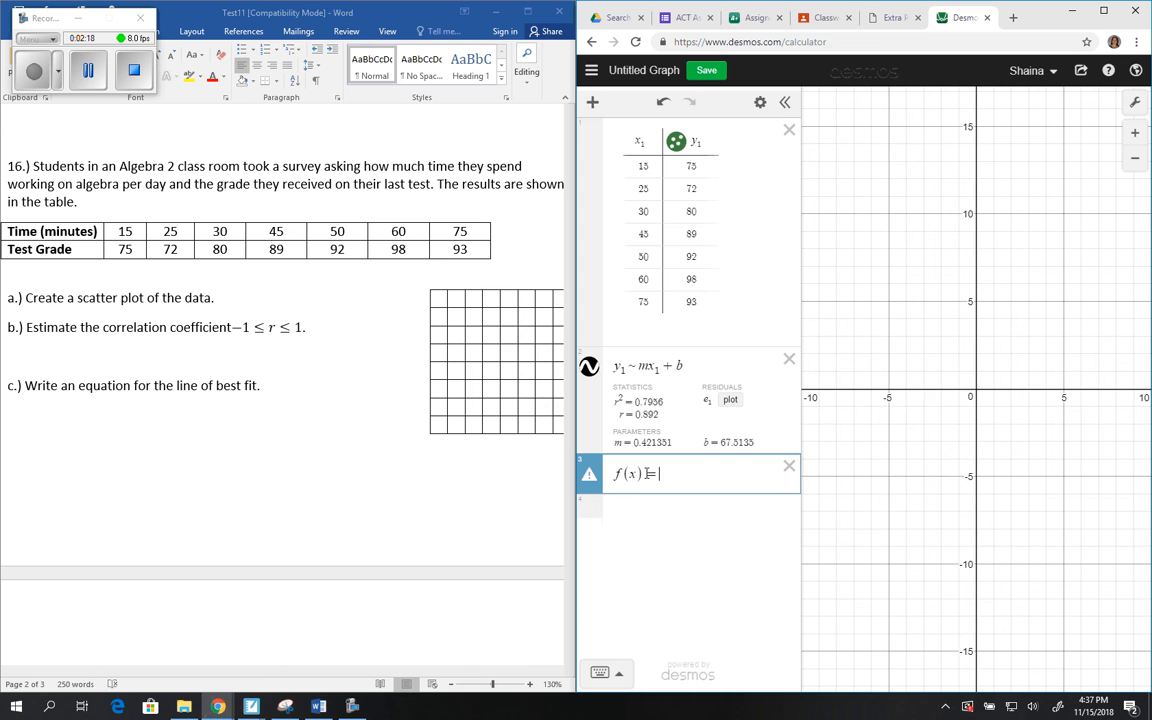
{"action": "type", "text": "0.4"}
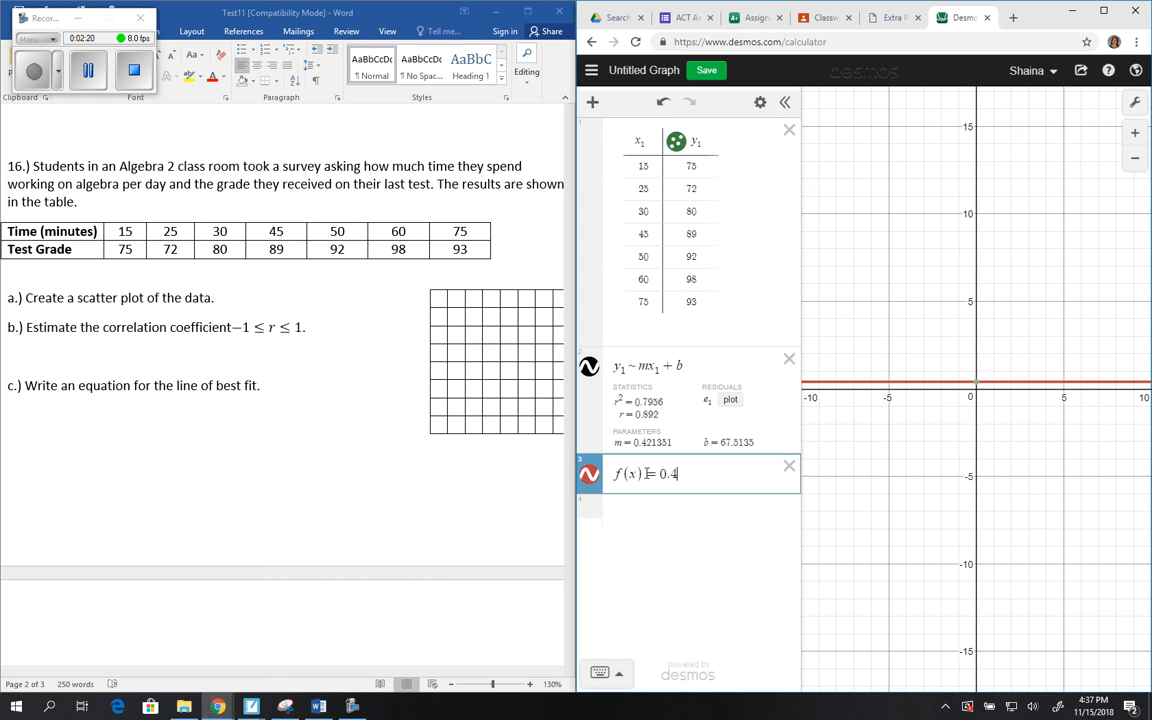
{"action": "type", "text": "21"}
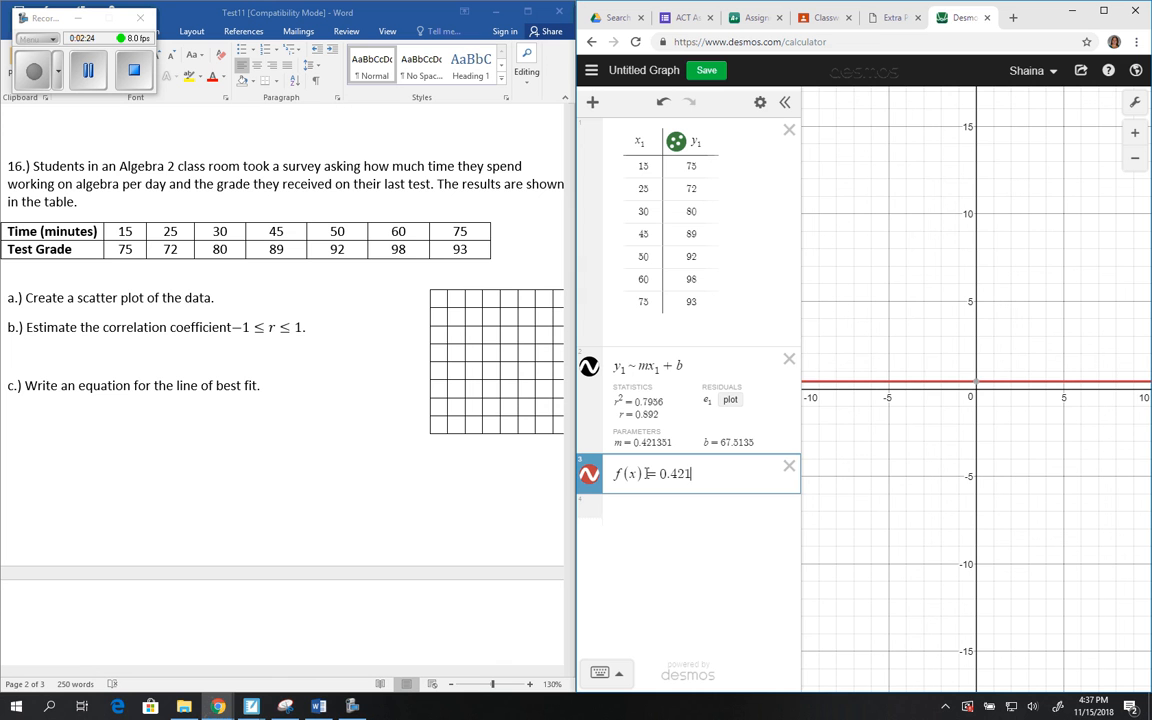
{"action": "type", "text": "x "}
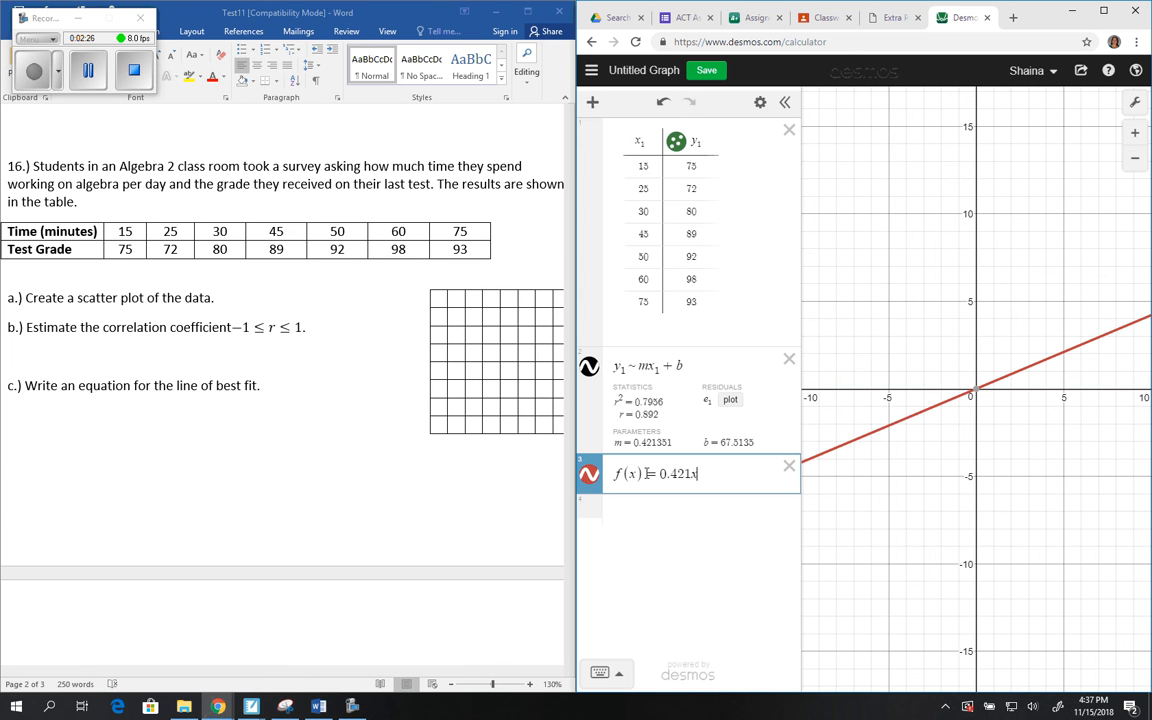
{"action": "type", "text": "+ "}
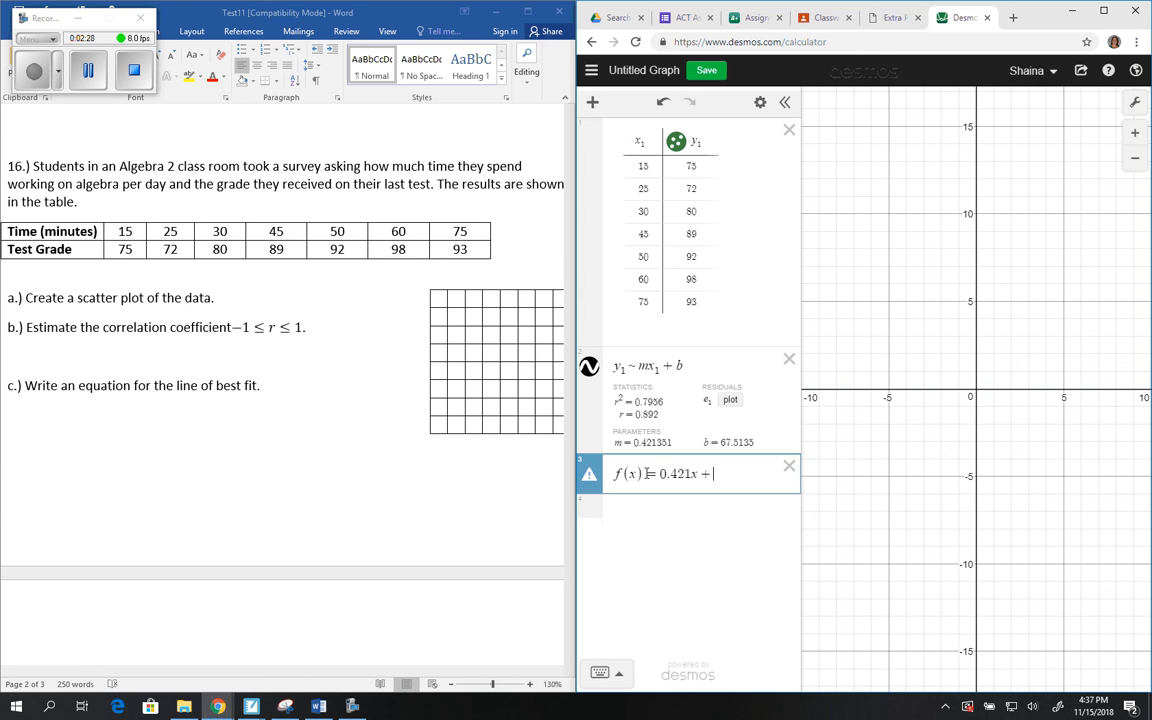
{"action": "type", "text": "6"}
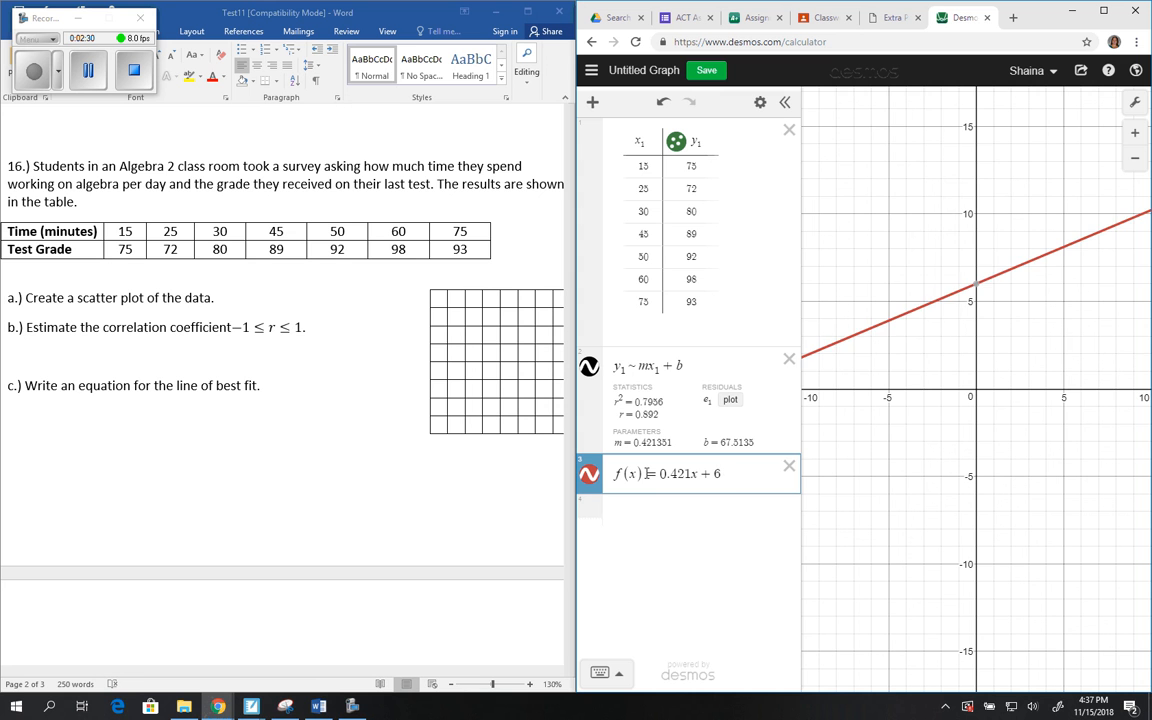
{"action": "type", "text": "7.51"}
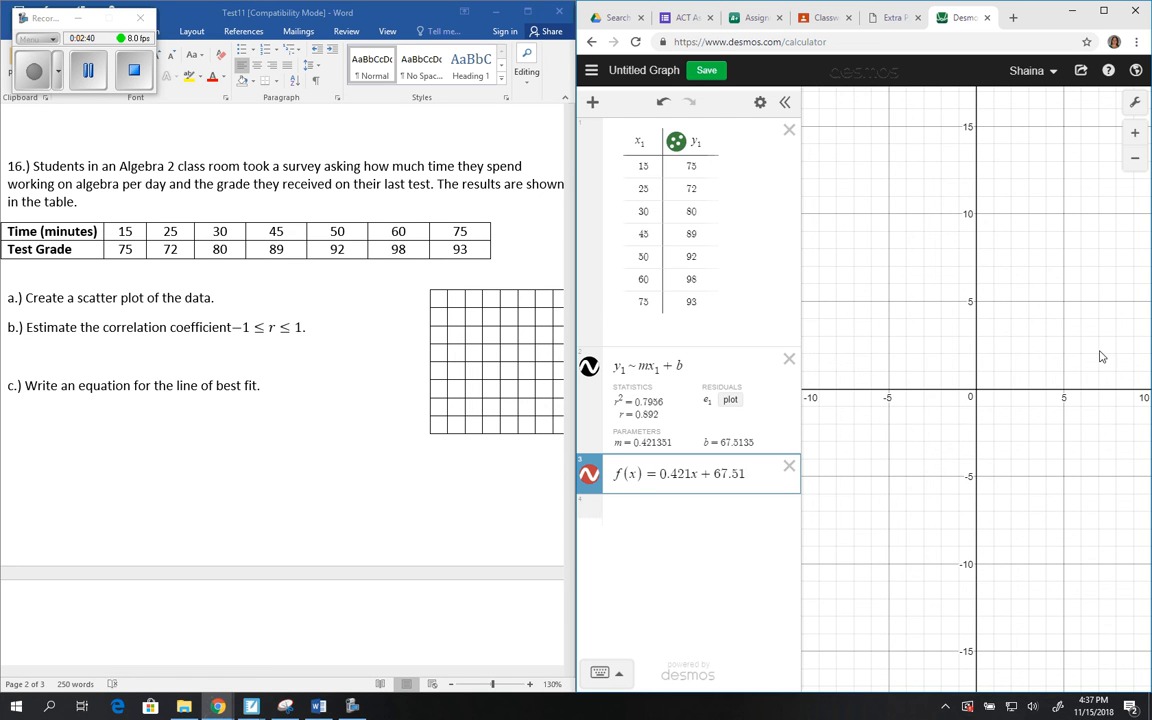
Step: Frame the scatter plot in the graph and compare f(x) with the regression line by hiding and reshowing f(x)
{"action": "left_click", "coordinate": [1136, 163]}
{"action": "left_click", "coordinate": [1136, 163]}
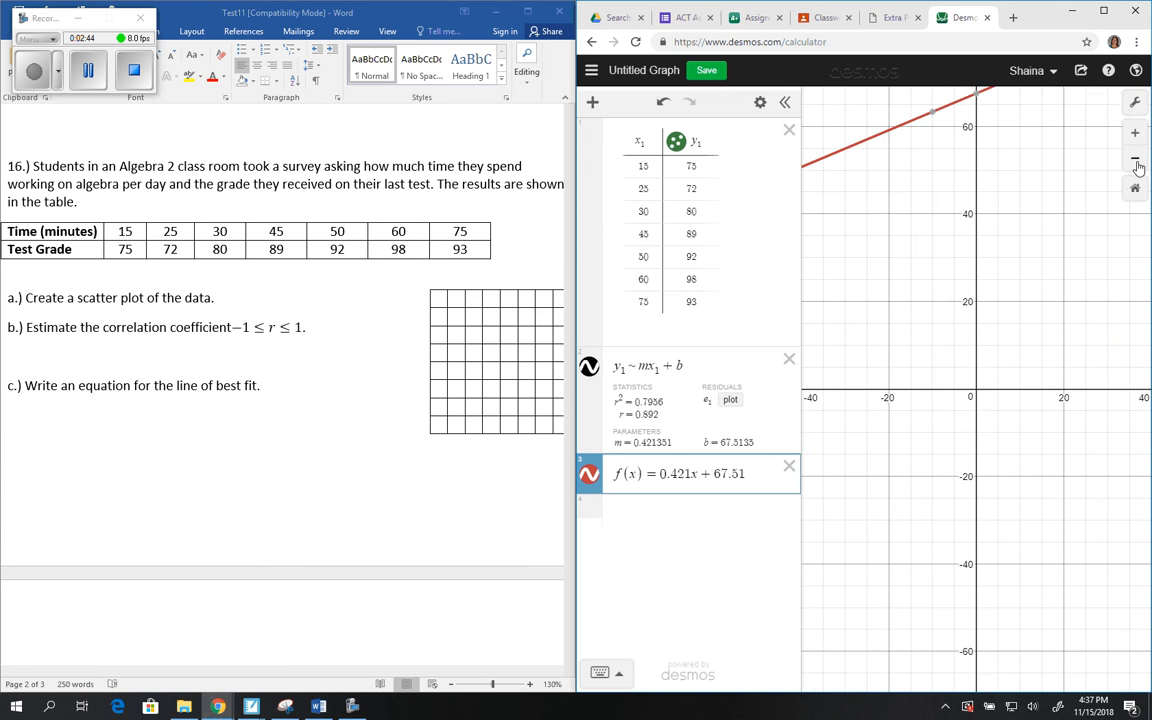
{"action": "left_click", "coordinate": [1136, 163]}
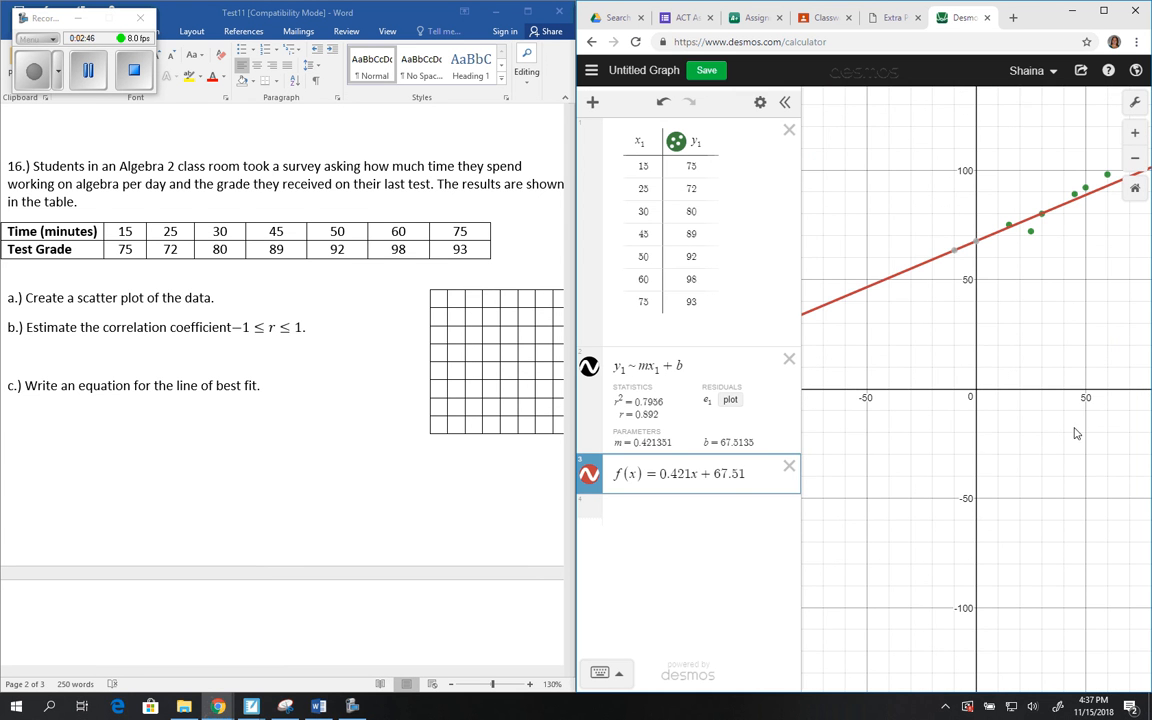
{"action": "left_click_drag", "start_coordinate": [1090, 309], "coordinate": [936, 406]}
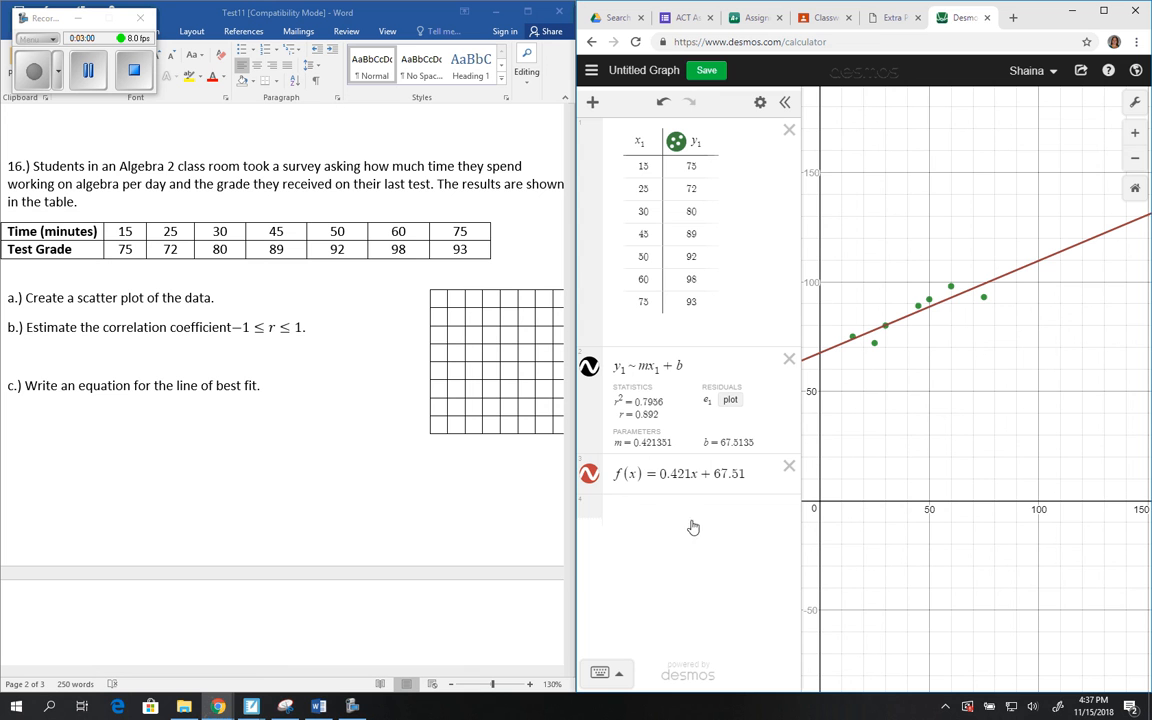
{"action": "left_click", "coordinate": [589, 478]}
{"action": "left_click", "coordinate": [589, 477]}
Step: Evaluate f(55) in a new expression and highlight its result
{"action": "left_click", "coordinate": [632, 516]}
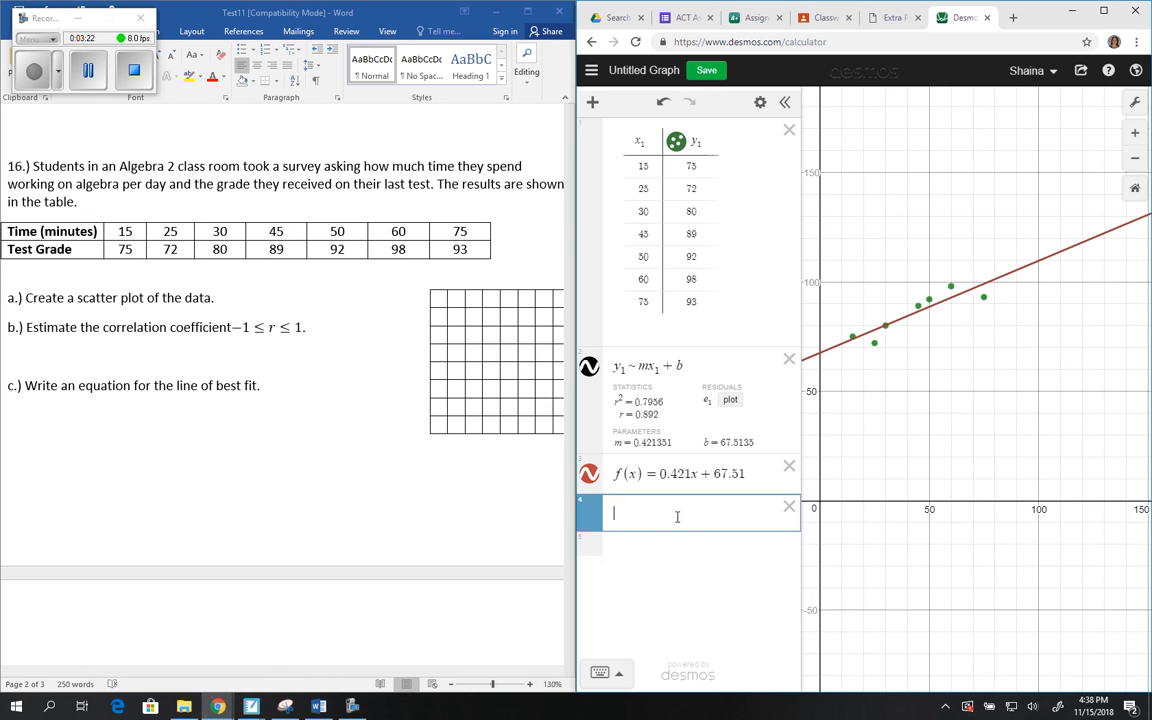
{"action": "type", "text": "f("}
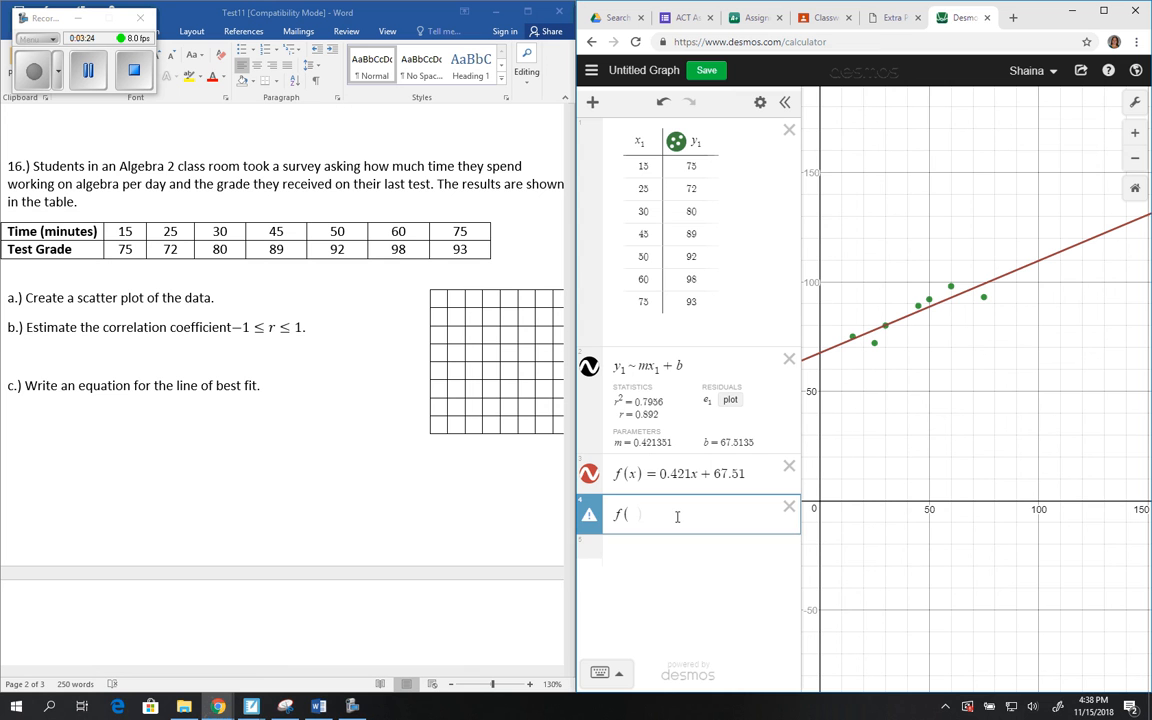
{"action": "type", "text": "55)"}
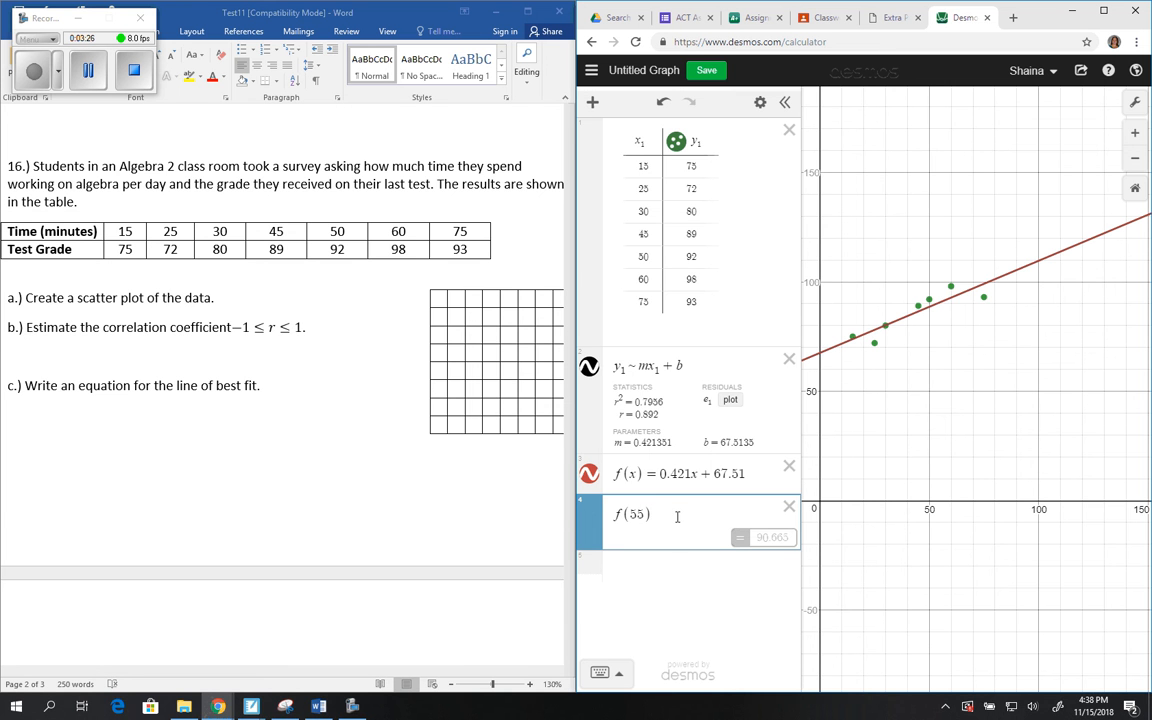
{"action": "double_click", "coordinate": [764, 540]}
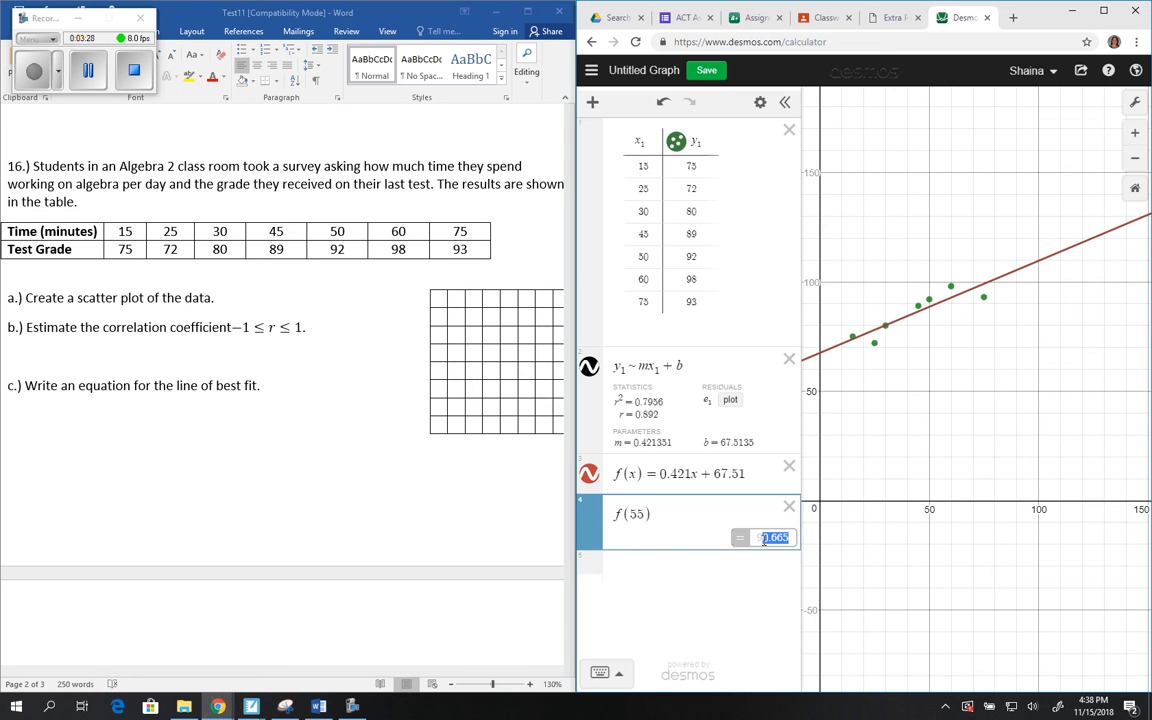